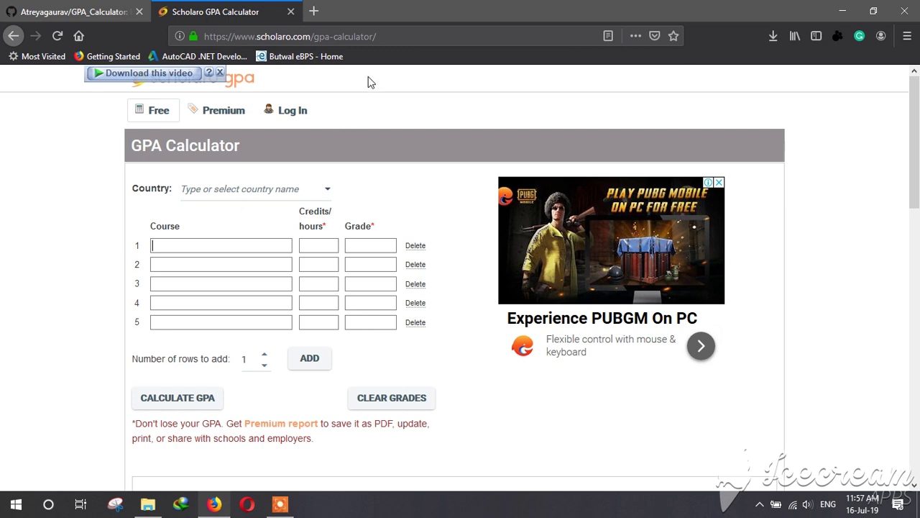
# Step: Examine the Scholaro GPA Calculator's web address and the first row's course, credits/hours and grade fields
pyautogui.click(389, 36)
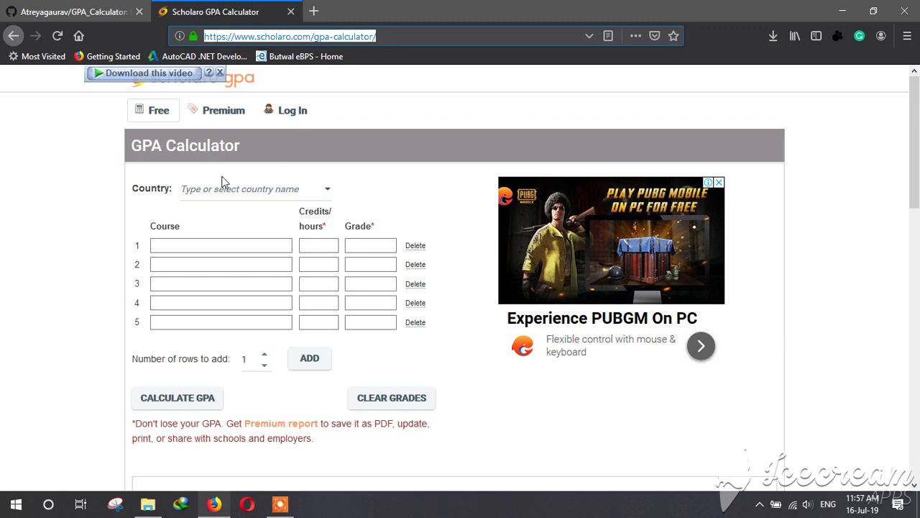
pyautogui.click(230, 246)
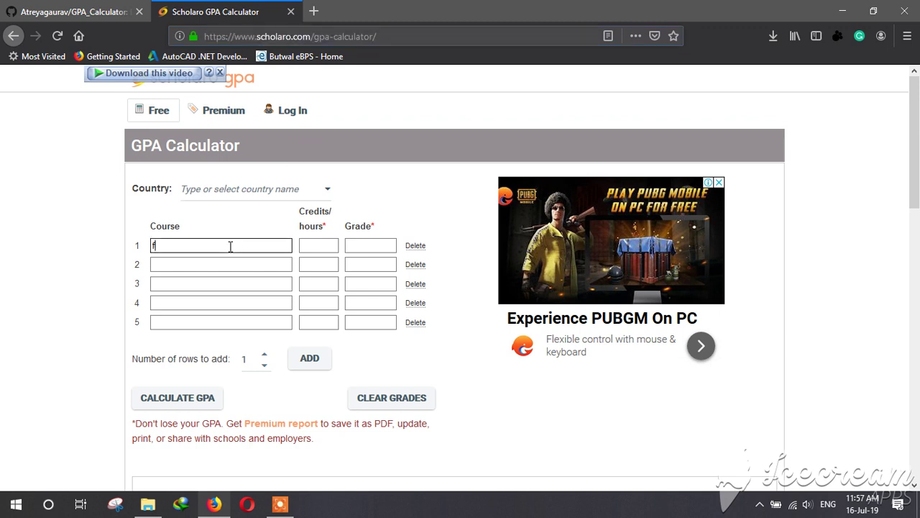
pyautogui.click(319, 245)
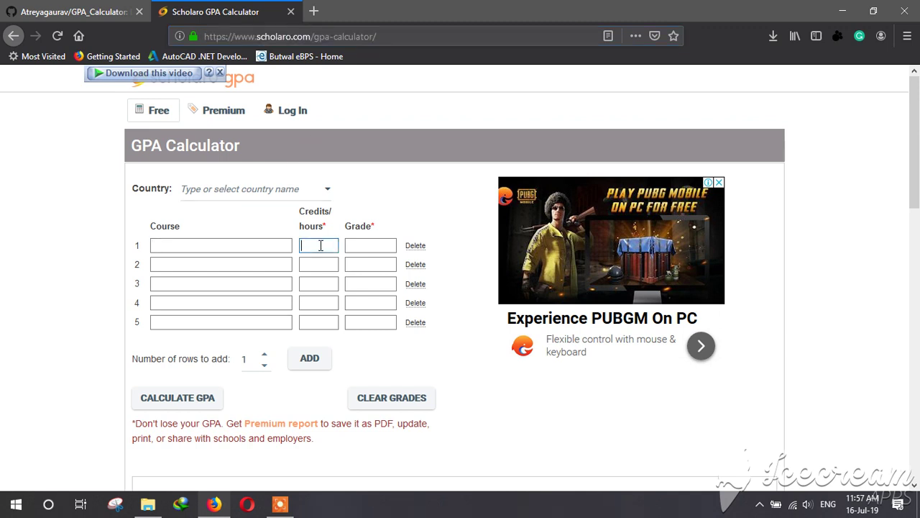
pyautogui.click(354, 246)
# Step: Check the GPA_Calculator repository on GitHub, return to the Scholaro GPA Calculator and close its tab
pyautogui.click(74, 8)
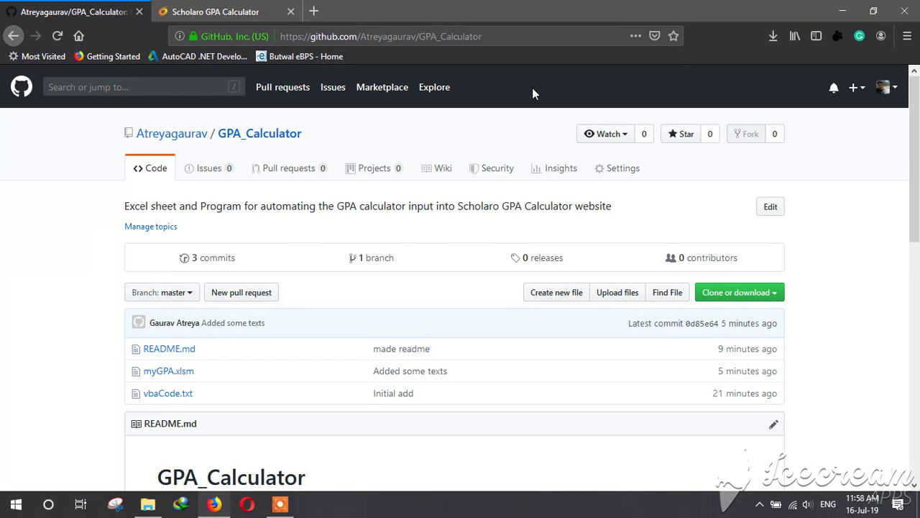
pyautogui.click(230, 7)
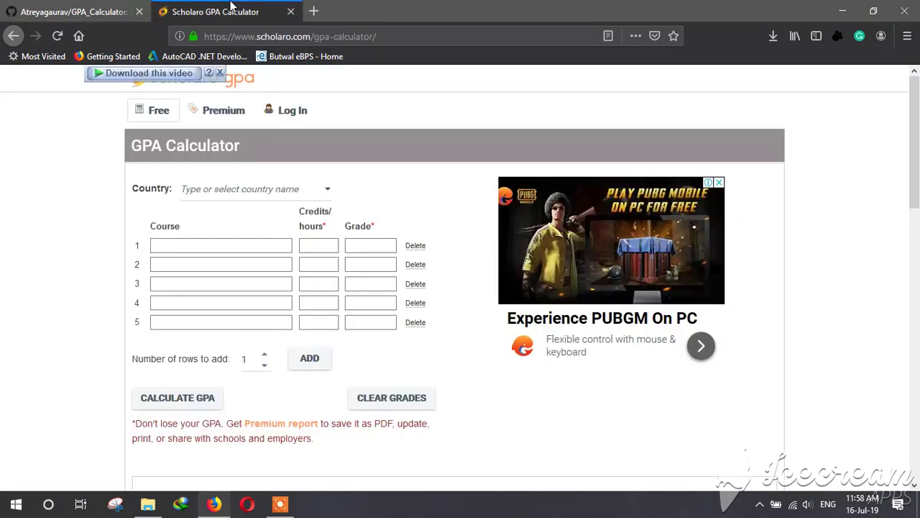
pyautogui.click(289, 247)
pyautogui.click(292, 11)
# Step: Switch to File Explorer and open myGPA.xlsm from the GPA folder
pyautogui.hotkey('alt', 'Tab')
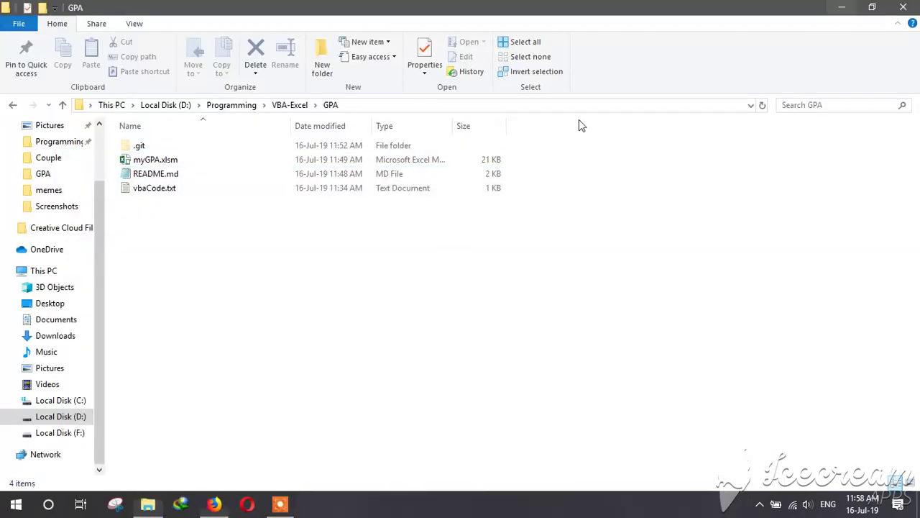
pyautogui.doubleClick(195, 162)
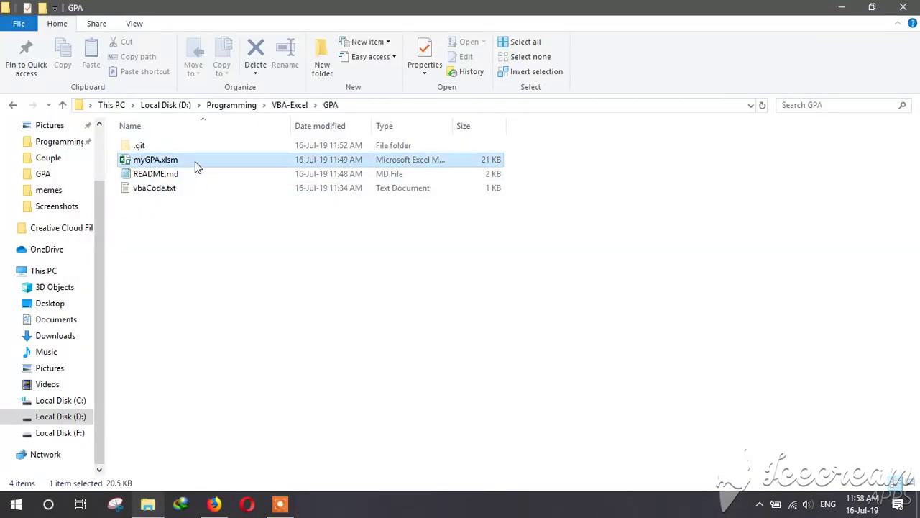
# Step: Return to Firefox and look at the clone or download options of the GPA_Calculator repository
pyautogui.click(216, 504)
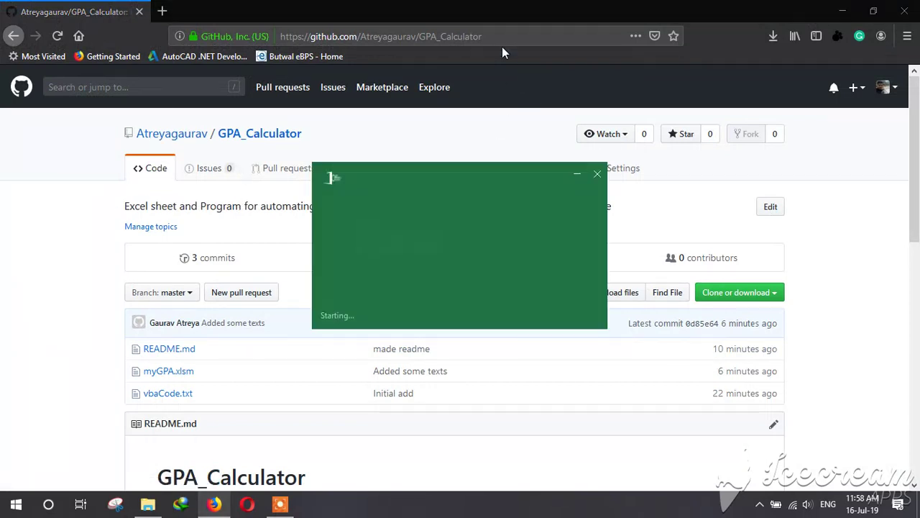
pyautogui.click(503, 40)
pyautogui.click(65, 245)
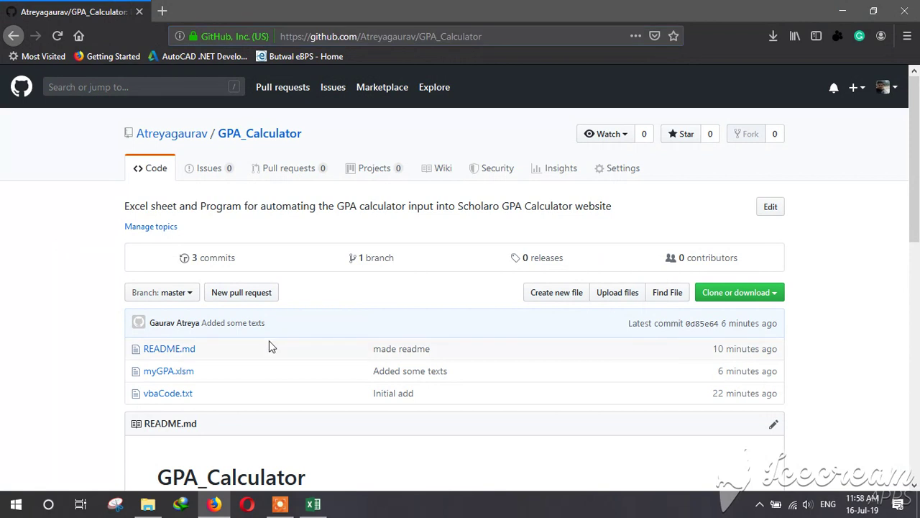
pyautogui.click(775, 299)
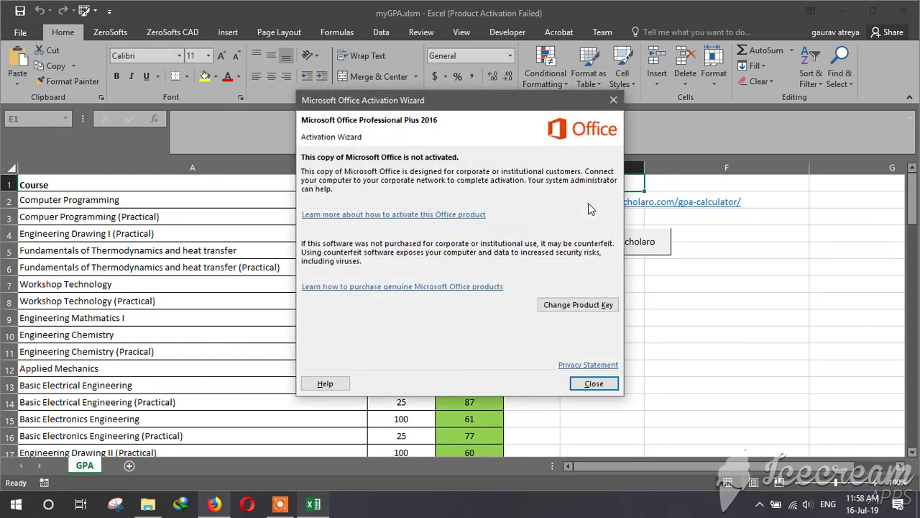
# Step: Dismiss the Office activation wizard in Excel and follow the Scholaro GPA calculator link in cell E2
pyautogui.click(594, 384)
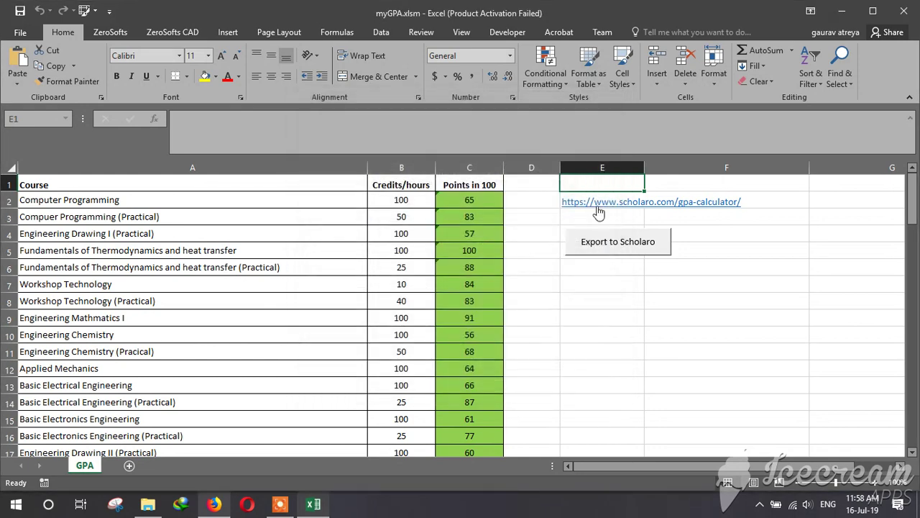
pyautogui.click(594, 204)
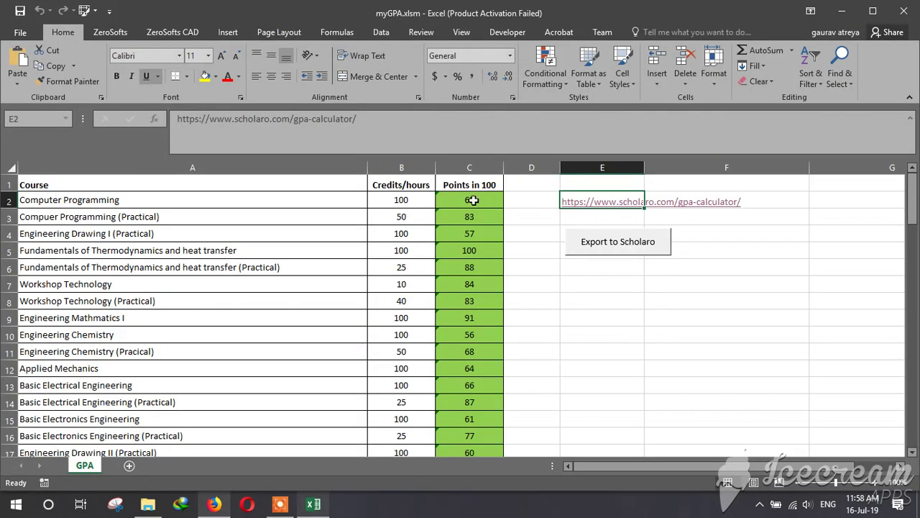
# Step: Examine the course list in the GPA sheet from the first course through the lower rows
pyautogui.click(474, 201)
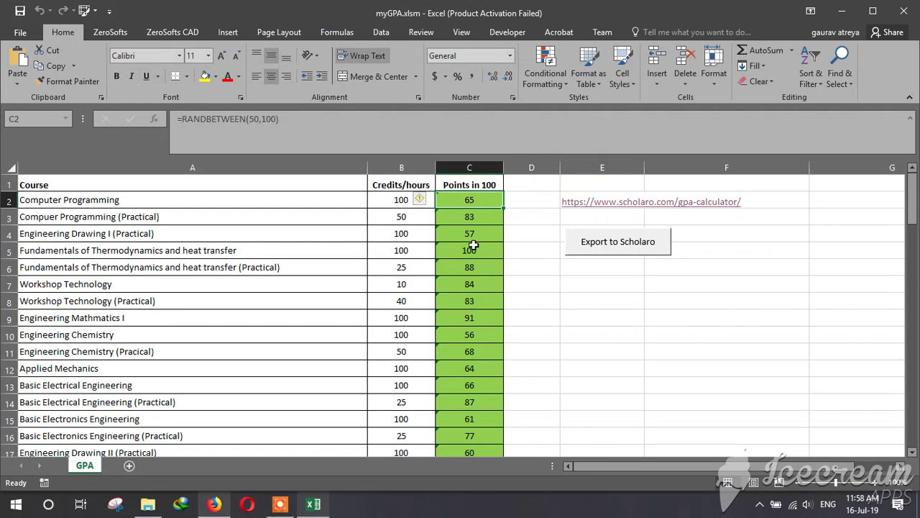
pyautogui.click(349, 200)
pyautogui.scroll(-2, 365, 263)
pyautogui.scroll(-5, 365, 263)
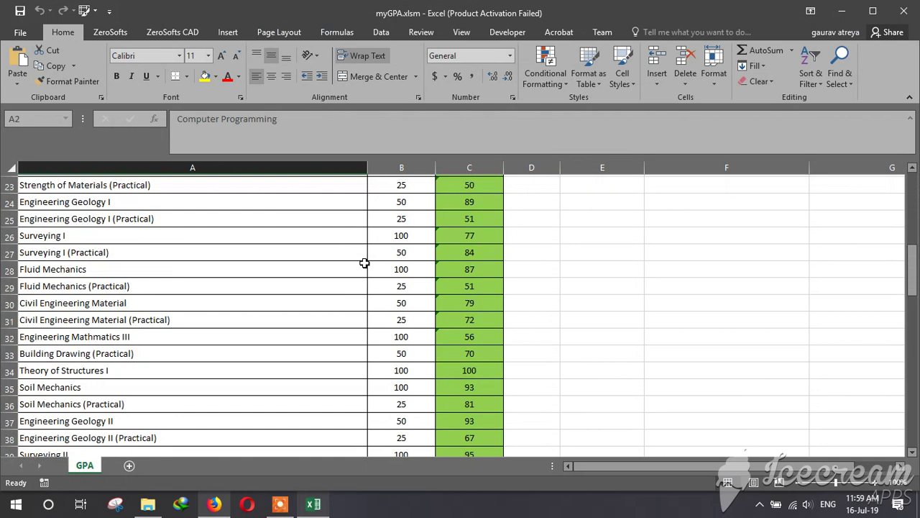
pyautogui.scroll(7, 365, 264)
pyautogui.scroll(-20, 365, 263)
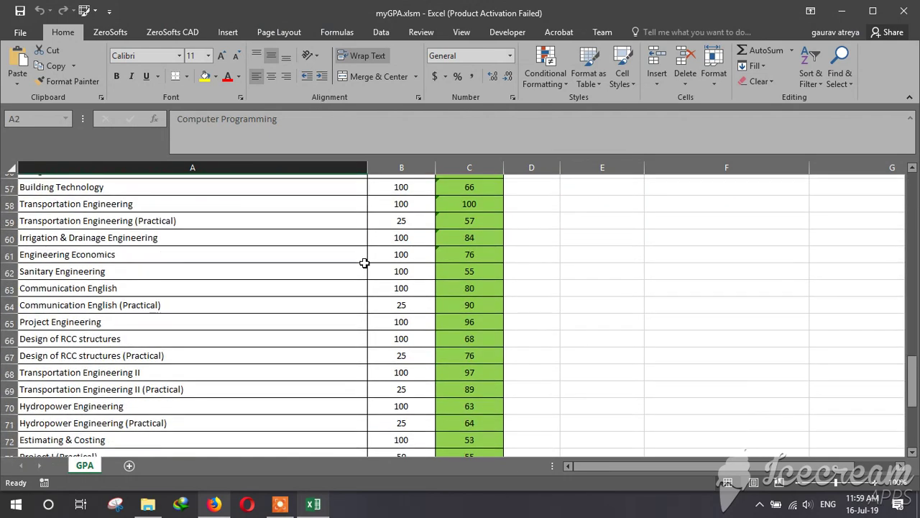
pyautogui.scroll(20, 324, 237)
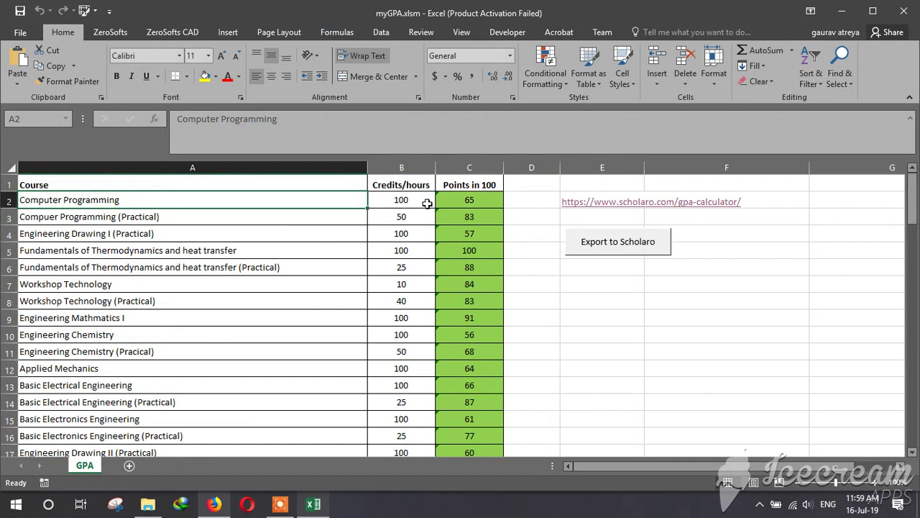
# Step: Examine the Credits/hours and Points in 100 columns, checking the formulas in C2 and C3
pyautogui.click(428, 204)
pyautogui.click(458, 202)
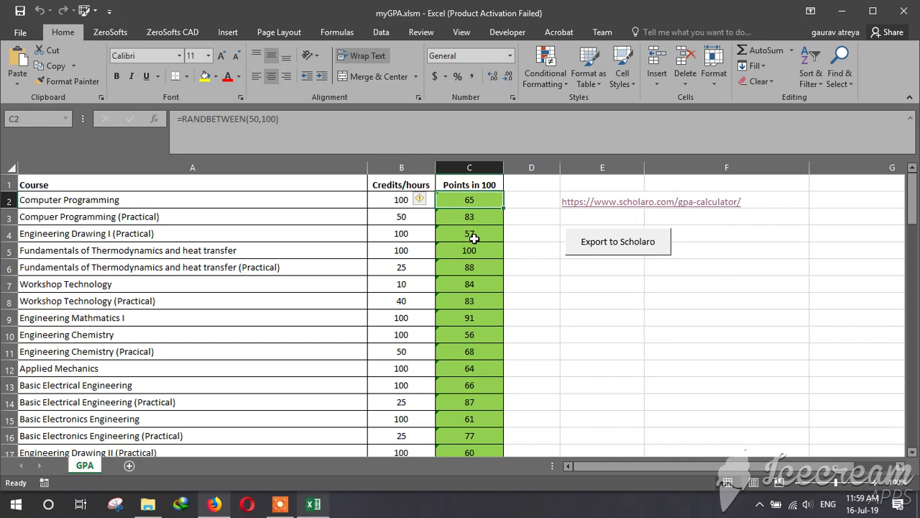
pyautogui.click(465, 220)
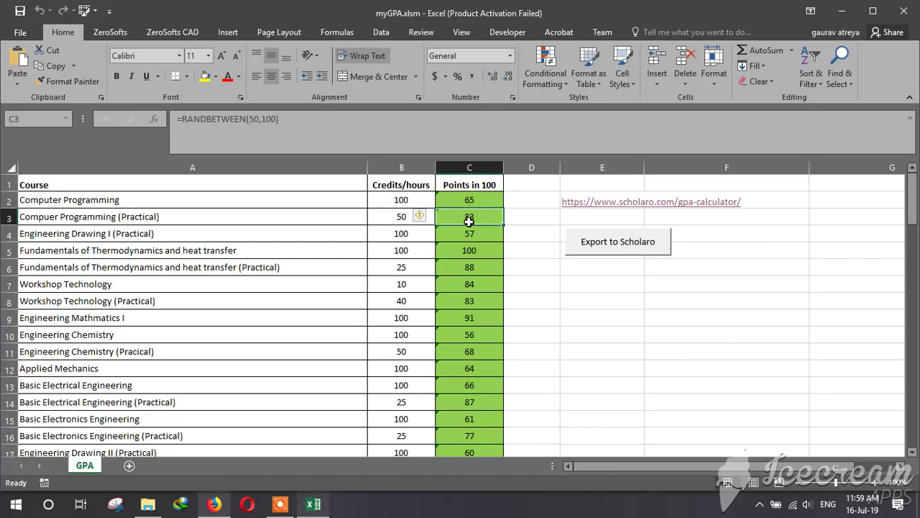
pyautogui.click(464, 200)
pyautogui.click(464, 218)
pyautogui.scroll(-10, 470, 292)
pyautogui.scroll(-8, 469, 293)
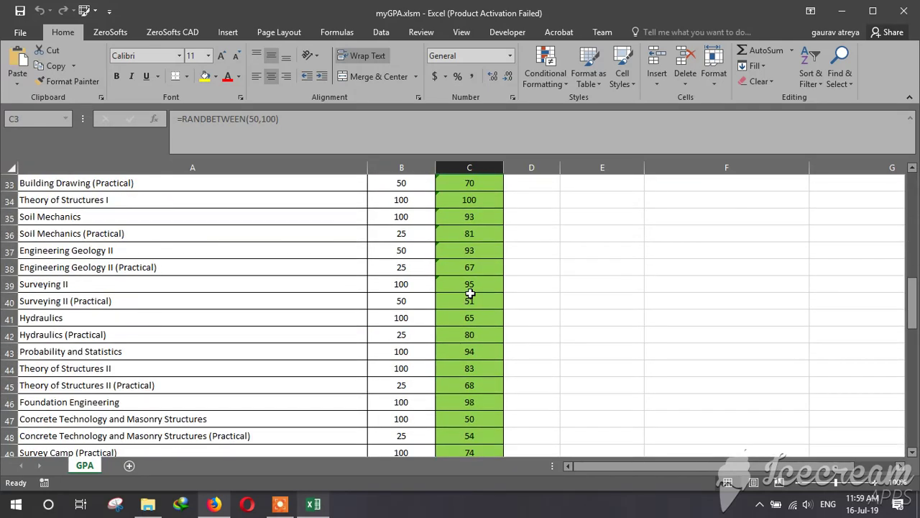
pyautogui.scroll(17, 470, 294)
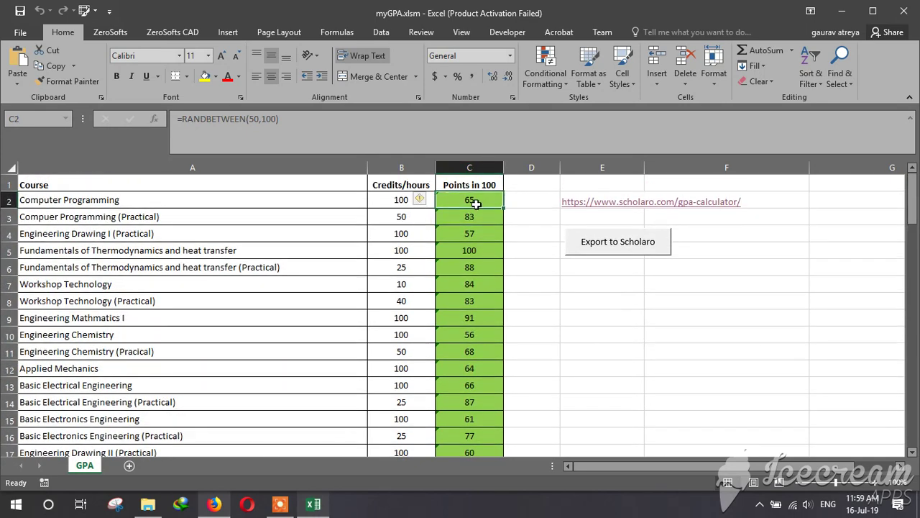
# Step: Check the Scholaro GPA Calculator page in Firefox and return to the myGPA workbook in Excel
pyautogui.click(840, 10)
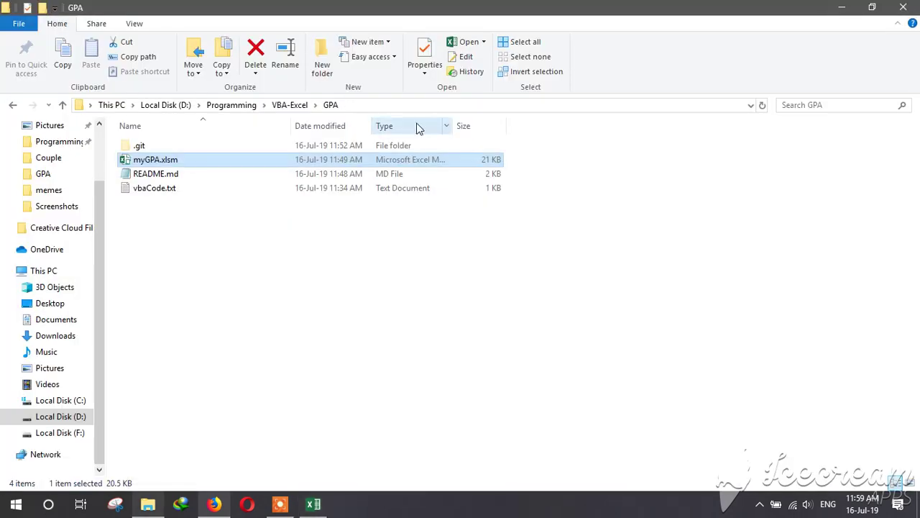
pyautogui.click(213, 506)
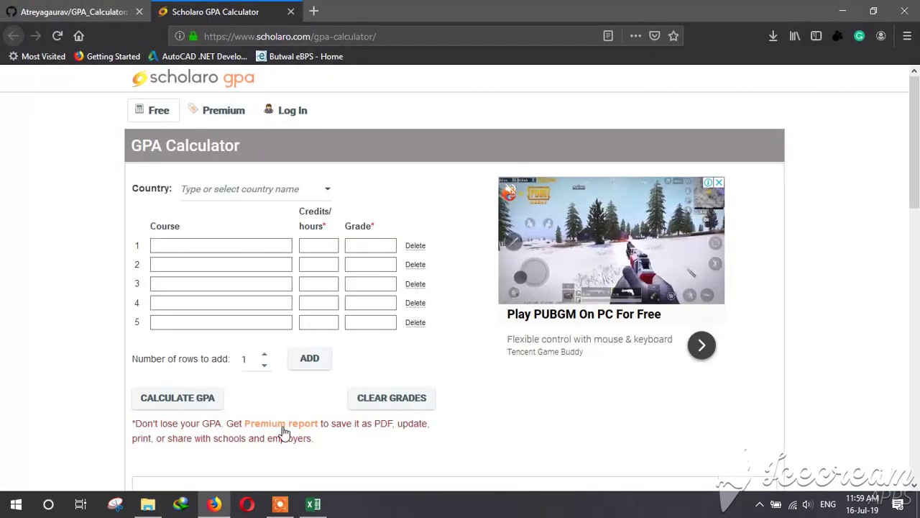
pyautogui.click(311, 504)
# Step: Select all course names in column A, from A84 up to A2, to count the courses
pyautogui.scroll(-16, 202, 331)
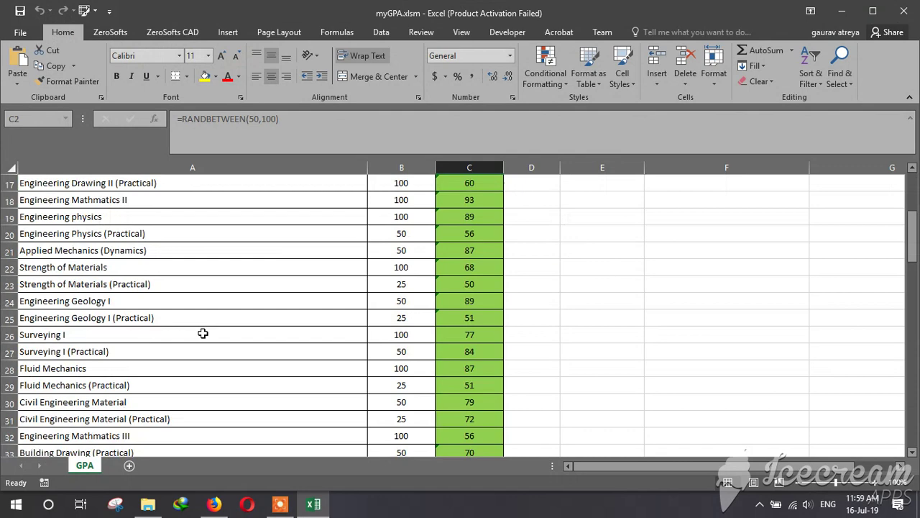
pyautogui.scroll(-16, 202, 331)
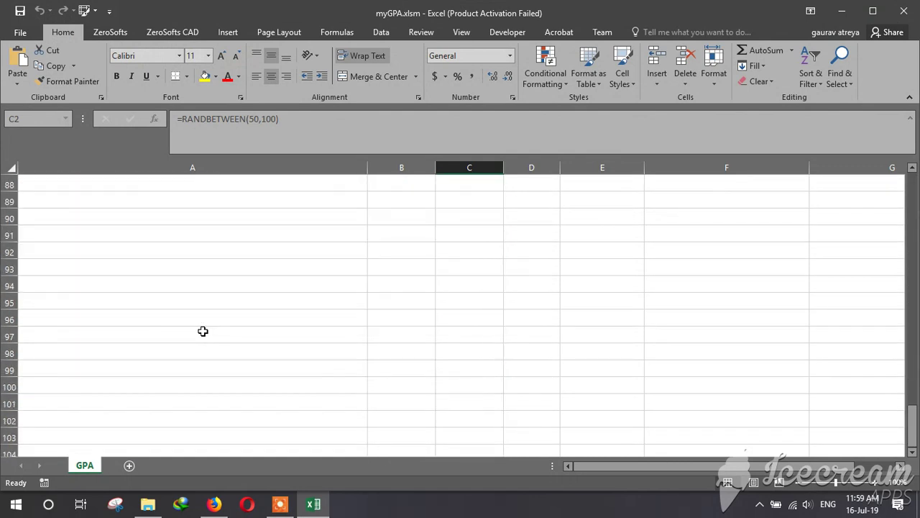
pyautogui.scroll(6, 205, 302)
pyautogui.moveTo(197, 253); pyautogui.dragTo(182, 198)
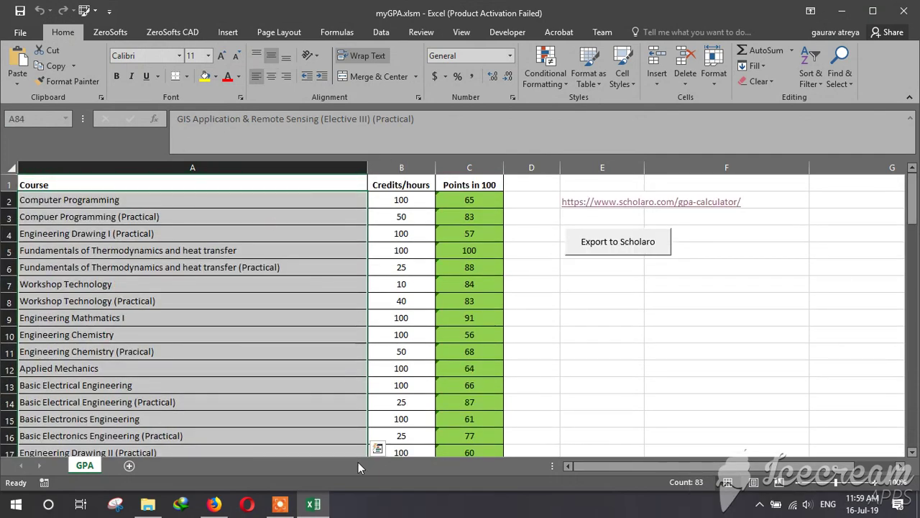
# Step: Switch to the Scholaro GPA Calculator in Firefox, add 78 course rows and check the extended table
pyautogui.click(214, 504)
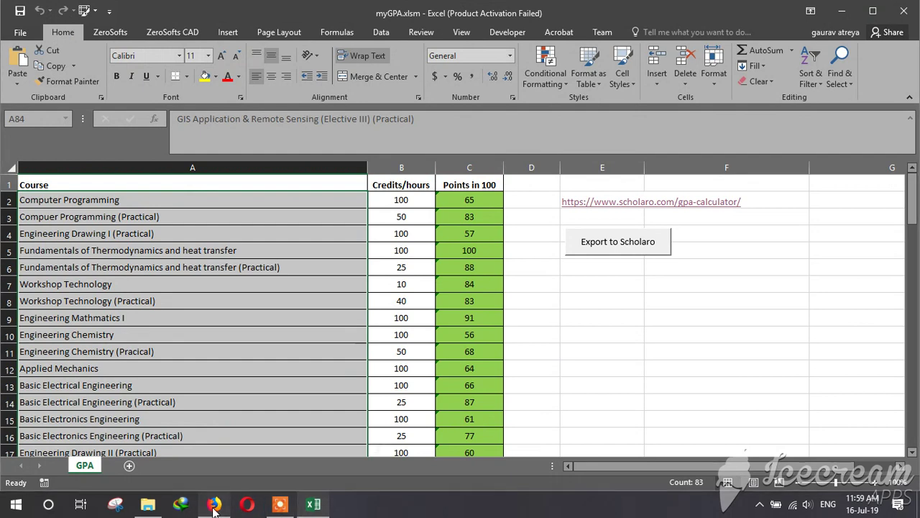
pyautogui.doubleClick(248, 359)
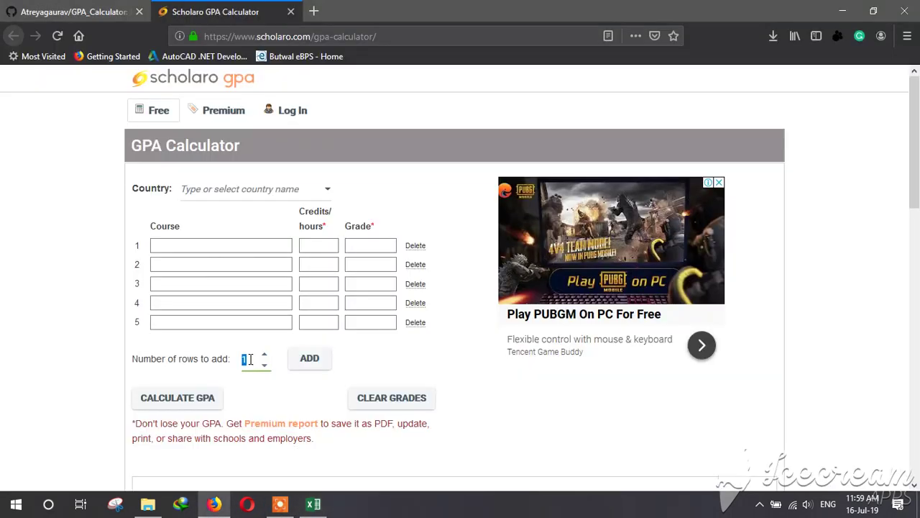
pyautogui.write('78')
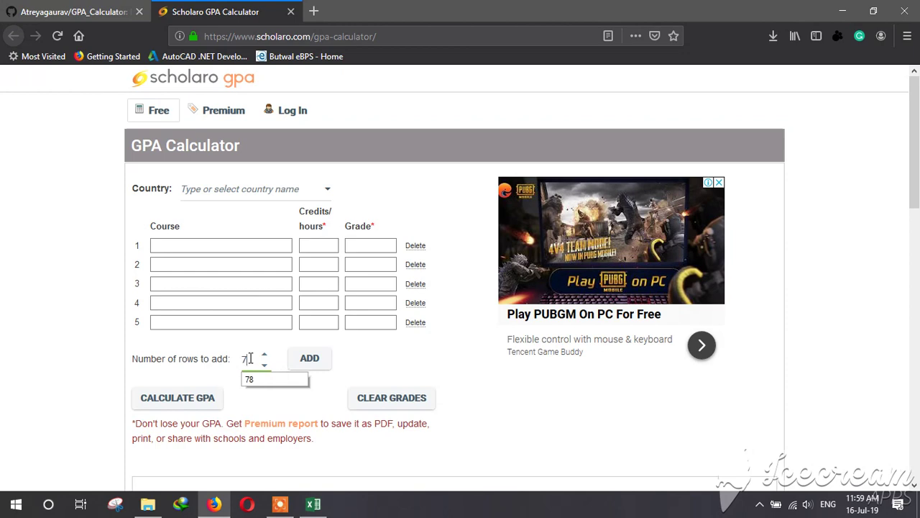
pyautogui.click(306, 364)
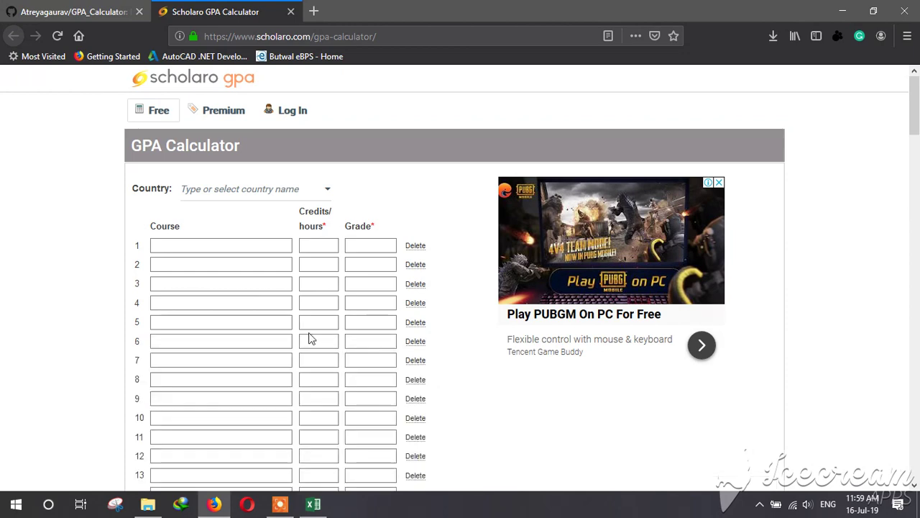
pyautogui.scroll(-12, 308, 339)
pyautogui.scroll(-12, 310, 333)
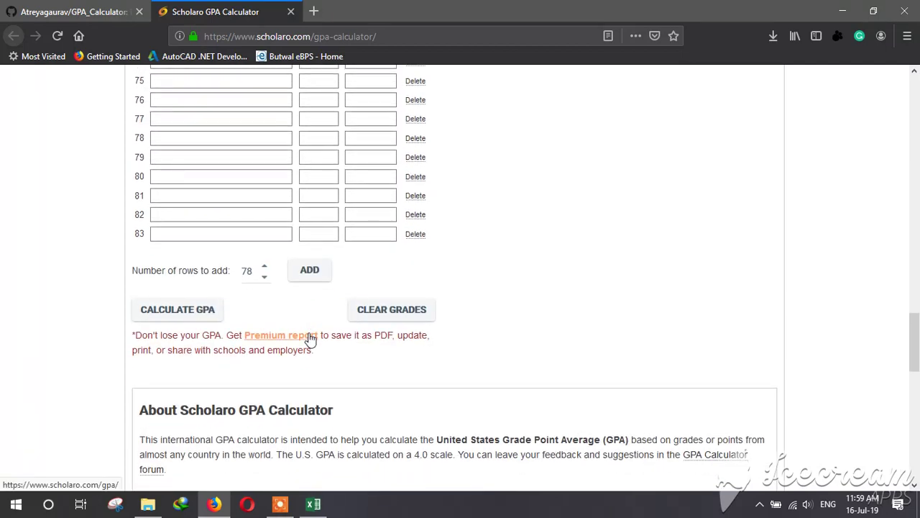
# Step: Set the calculator's country to Nepal and keep the Most Common grading scale
pyautogui.scroll(20, 310, 339)
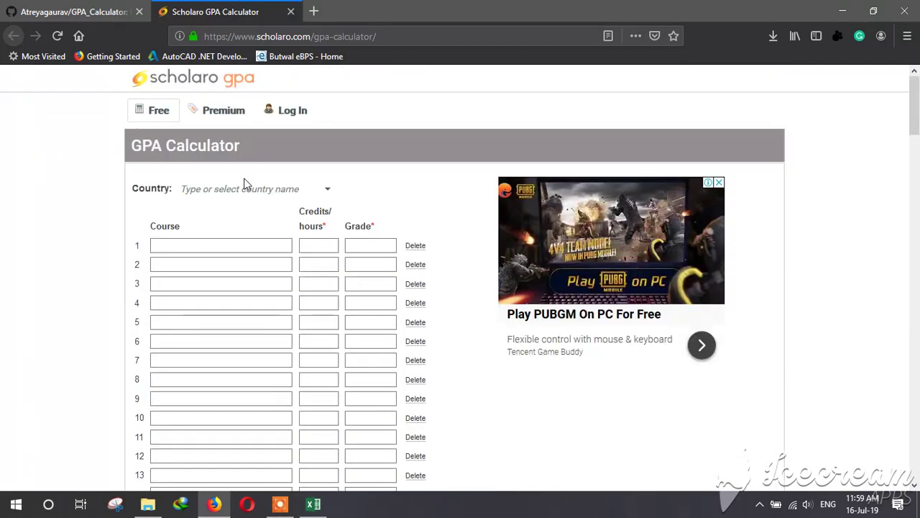
pyautogui.click(302, 193)
pyautogui.write('Nepal')
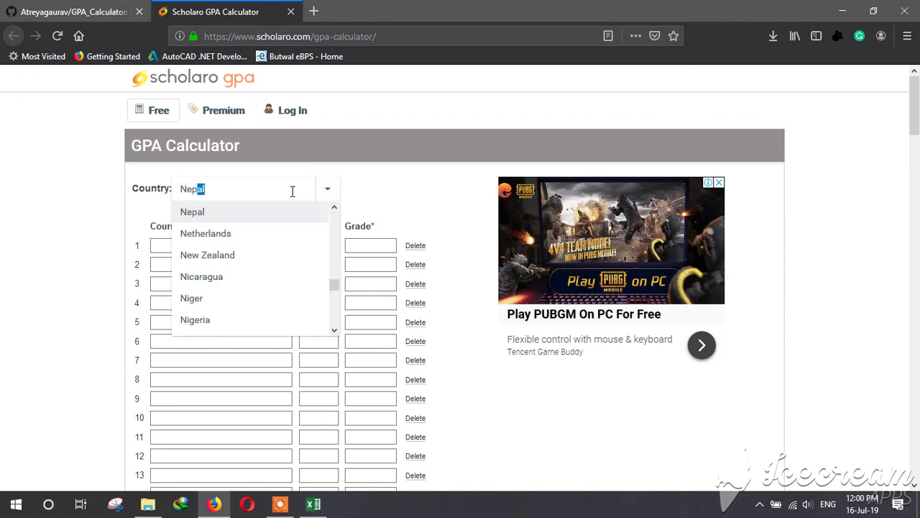
pyautogui.press('Return')
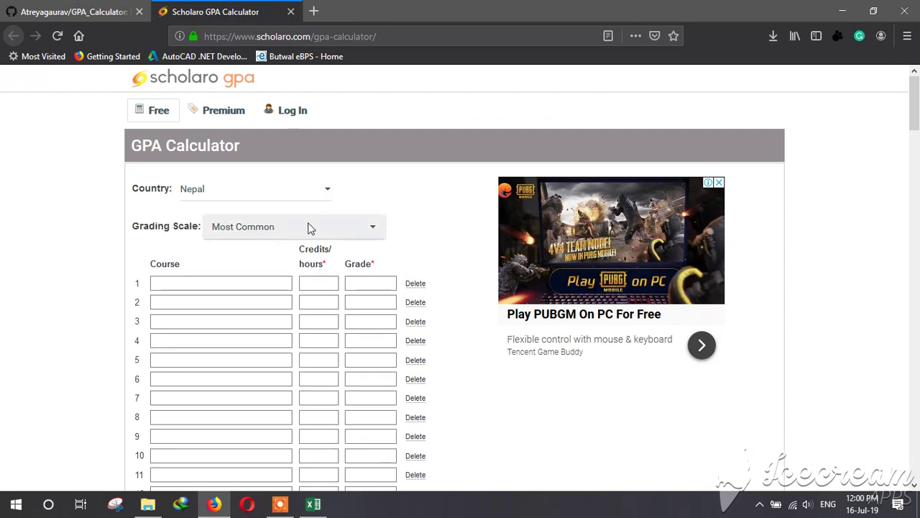
pyautogui.click(310, 227)
pyautogui.click(427, 230)
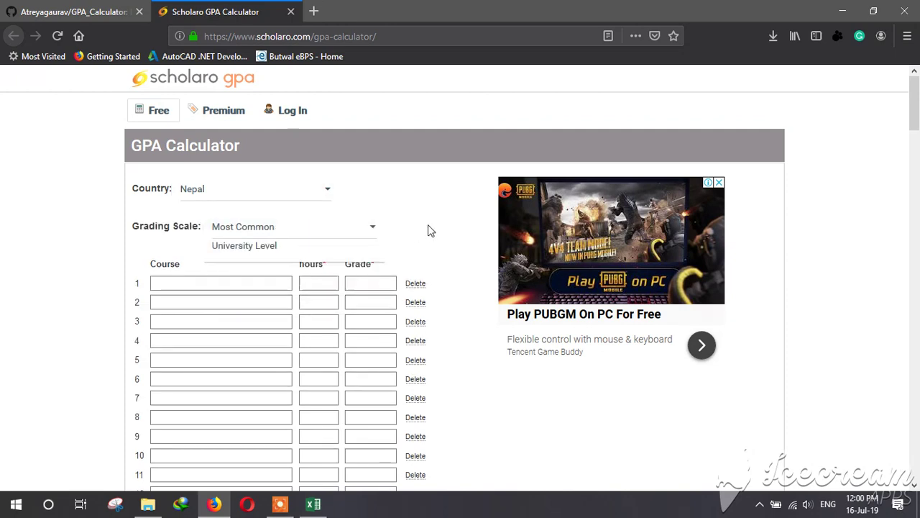
pyautogui.scroll(-10, 439, 312)
pyautogui.scroll(-12, 440, 314)
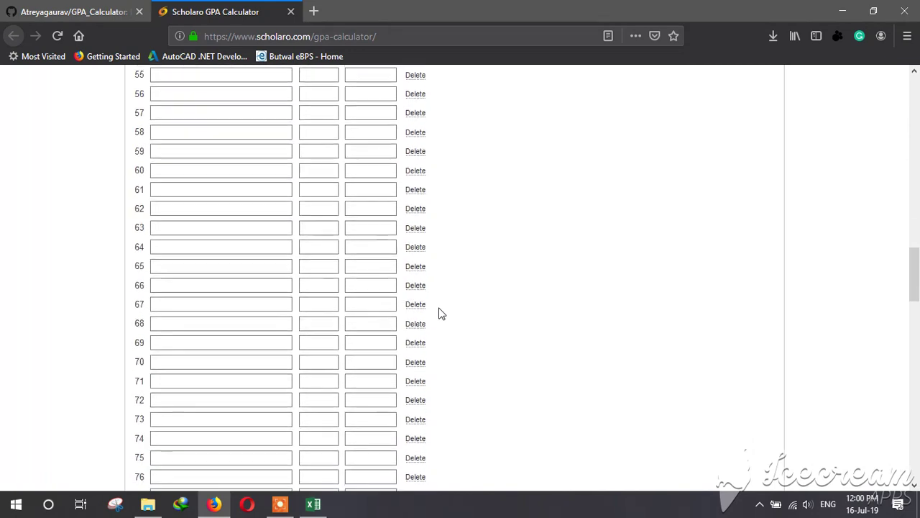
# Step: Place the cursor in the calculator's first course field, then return to the myGPA workbook in Excel
pyautogui.scroll(3, 441, 314)
pyautogui.scroll(15, 439, 313)
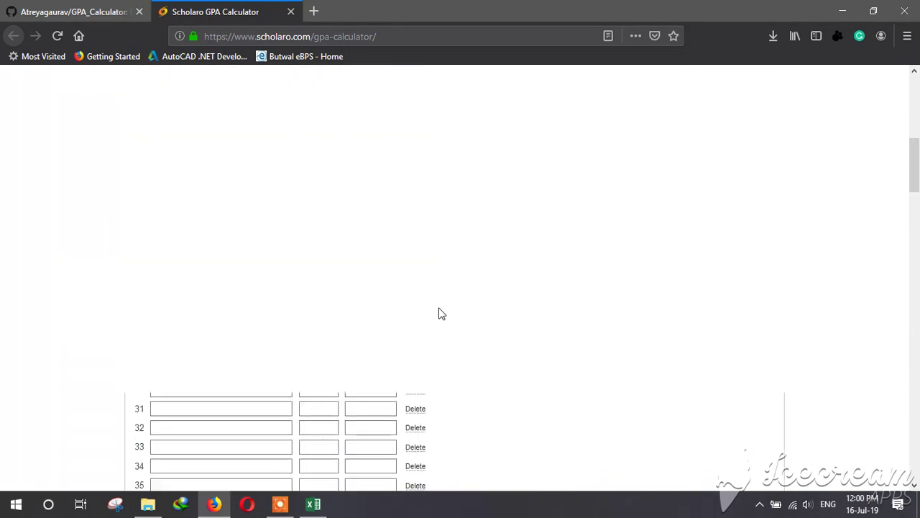
pyautogui.click(273, 285)
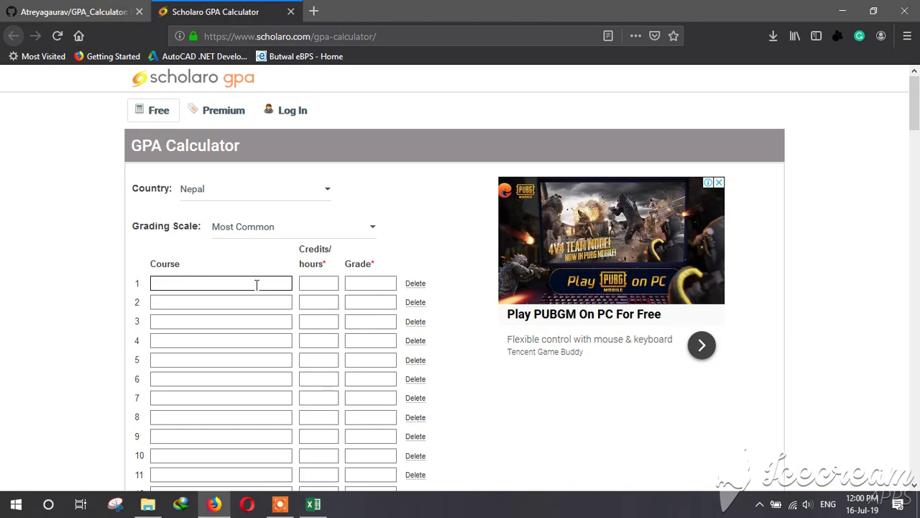
pyautogui.click(841, 11)
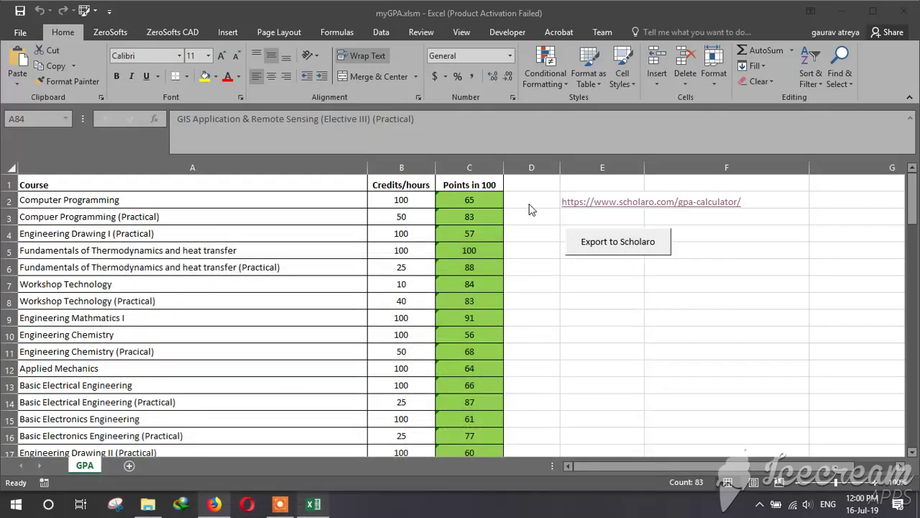
# Step: Enter the marks 45, 78 and 90 for the first three courses, in cells C2 to C4
pyautogui.click(477, 201)
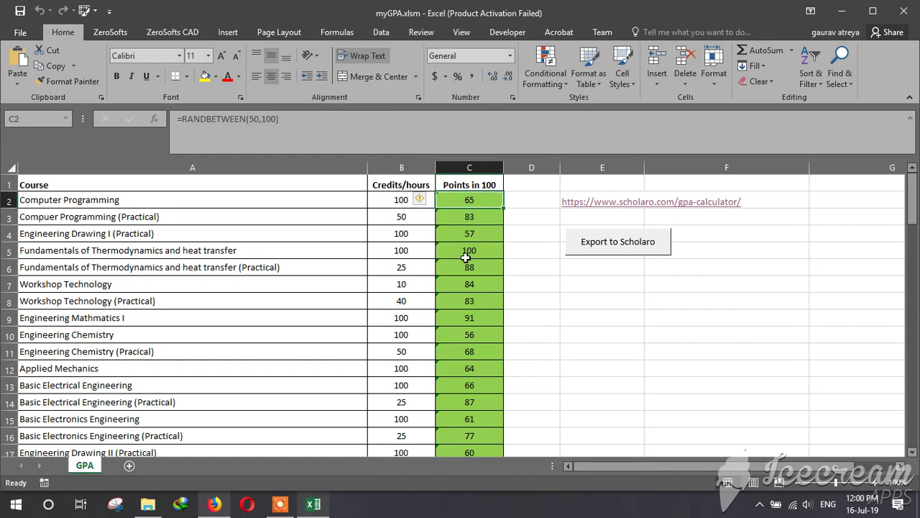
pyautogui.press('F2')
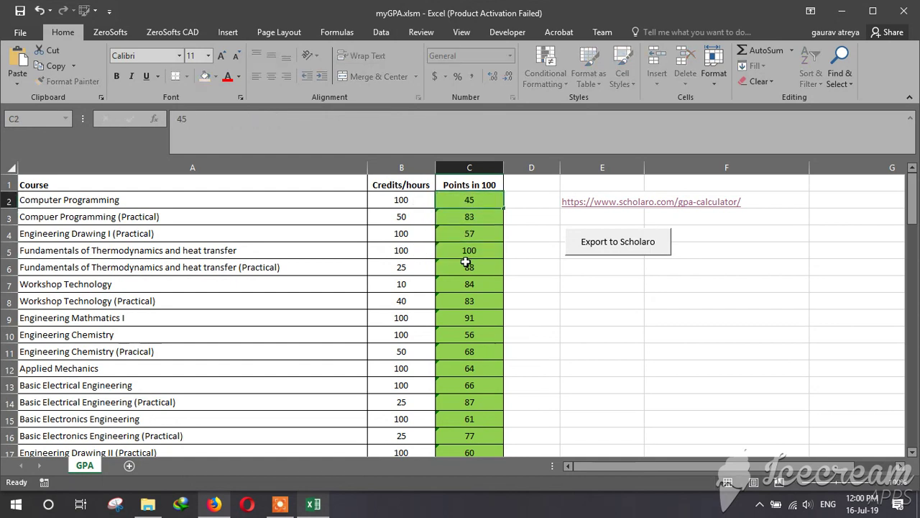
pyautogui.press('Return')
pyautogui.write('78')
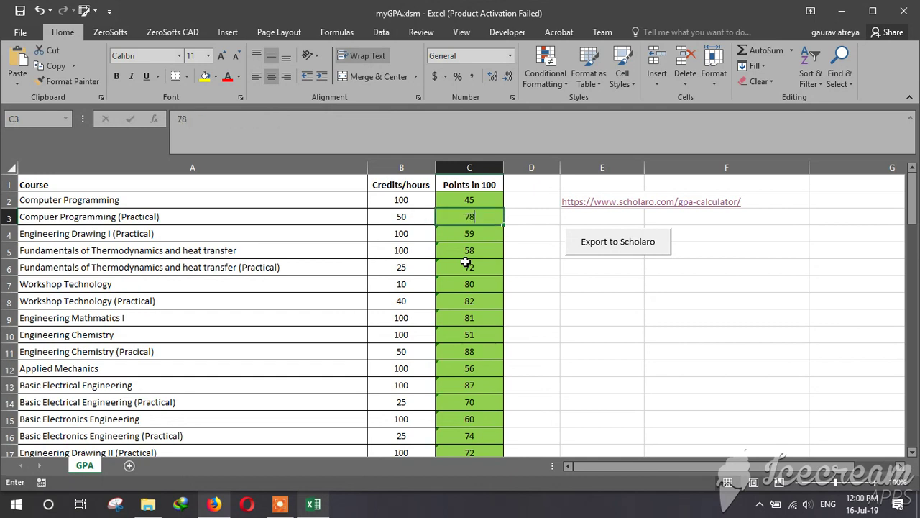
pyautogui.press('Return')
pyautogui.write('90')
pyautogui.press('Return')
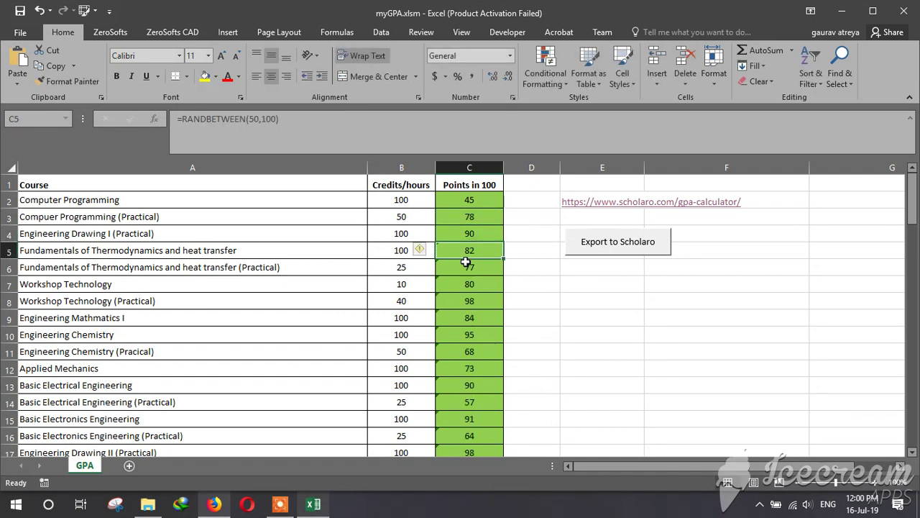
pyautogui.click(468, 231)
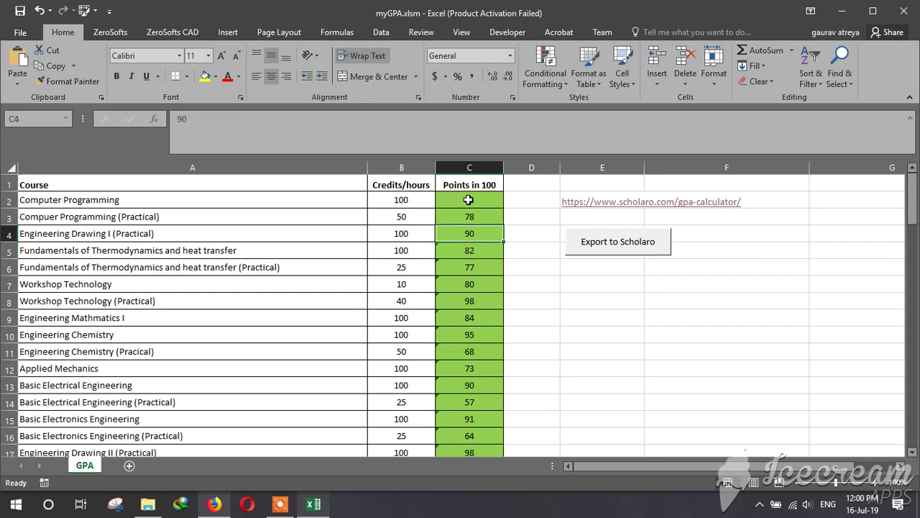
pyautogui.click(468, 199)
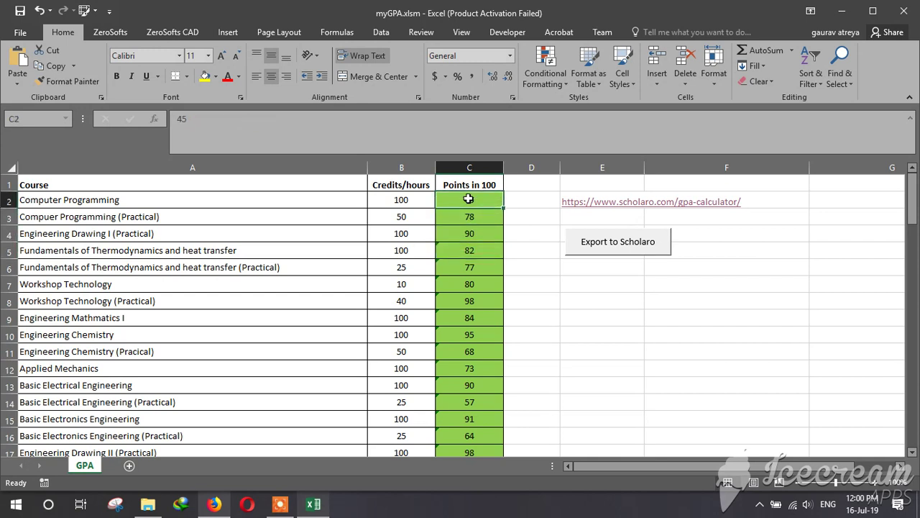
# Step: Export the subjects in A2:A84 to the Scholaro calculator with a delay of 5 seconds
pyautogui.click(601, 244)
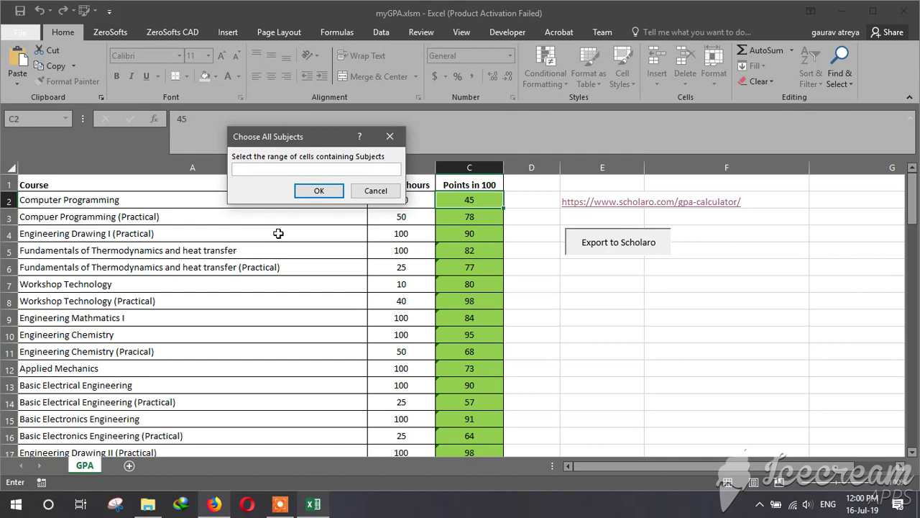
pyautogui.moveTo(188, 202); pyautogui.dragTo(199, 402)
pyautogui.scroll(10, 197, 292)
pyautogui.scroll(13, 197, 291)
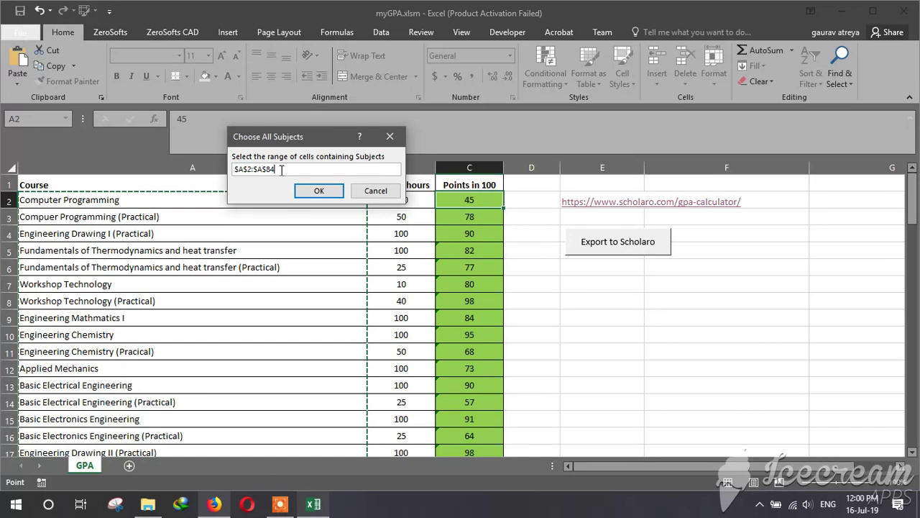
pyautogui.click(316, 190)
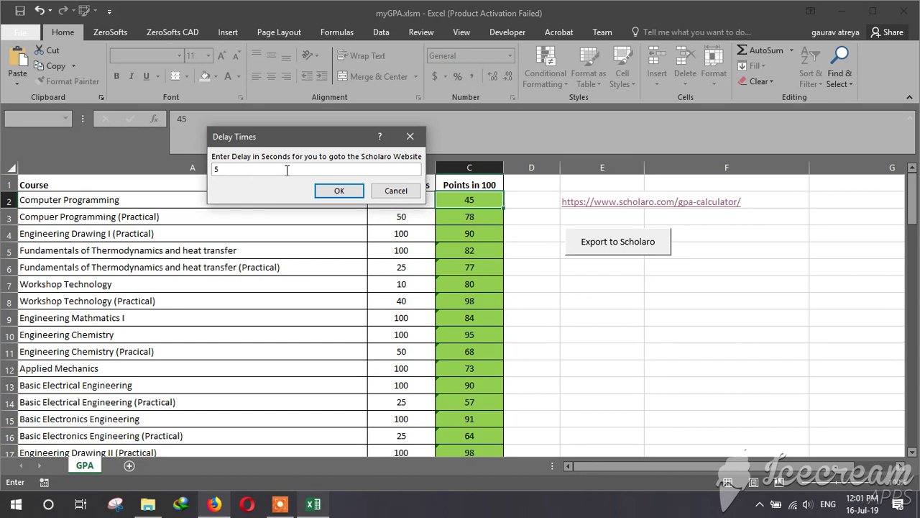
pyautogui.click(339, 191)
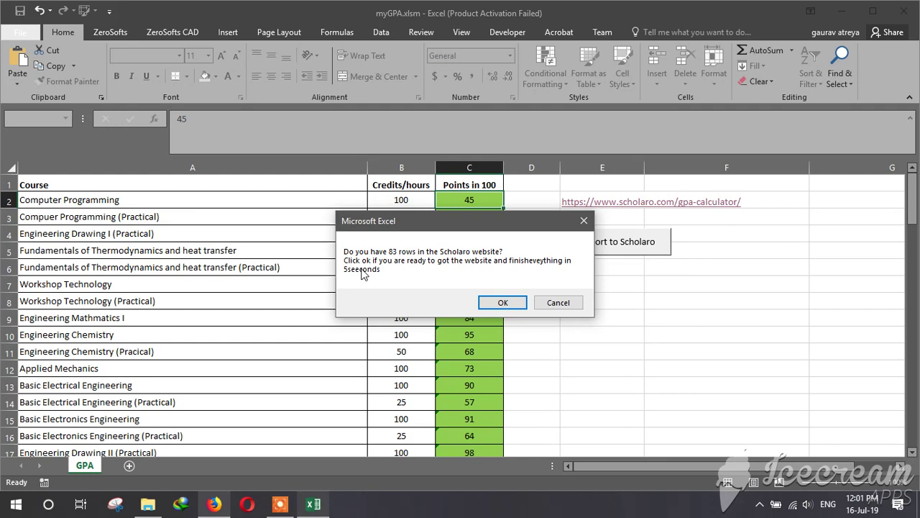
pyautogui.click(501, 302)
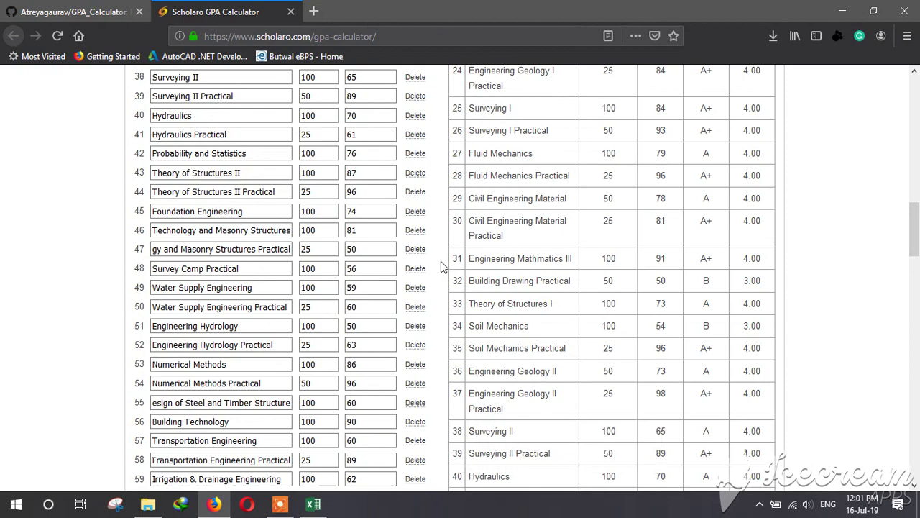
# Step: Examine the filled-in course rows, the calculated grade table and the cumulative GPA on the Scholaro page
pyautogui.scroll(-10, 442, 266)
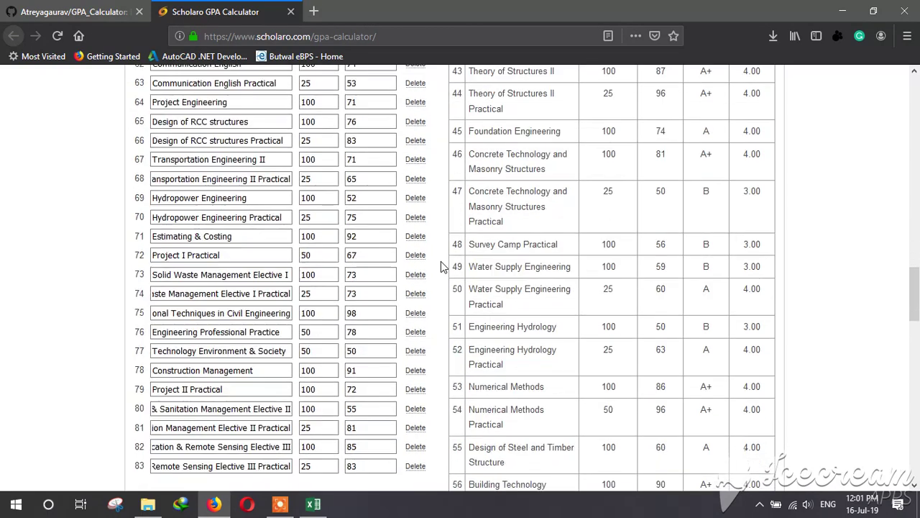
pyautogui.scroll(-5, 442, 265)
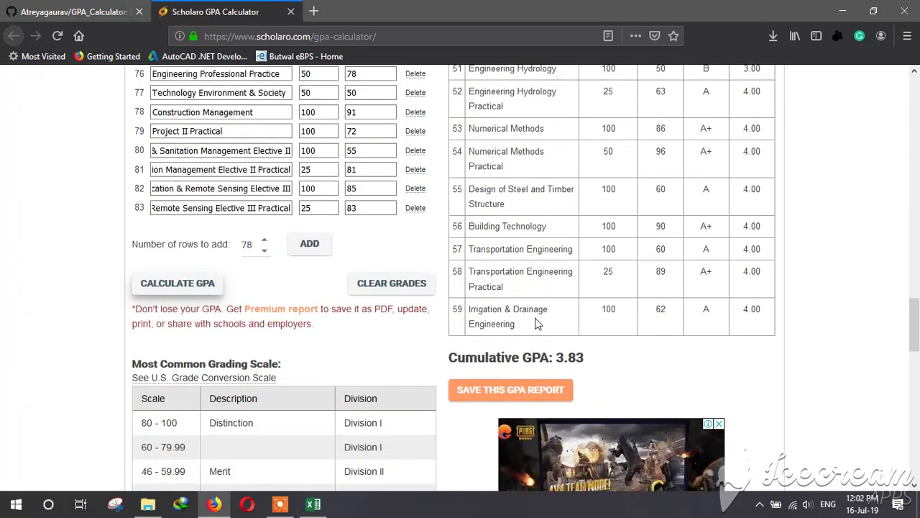
pyautogui.scroll(-10, 524, 302)
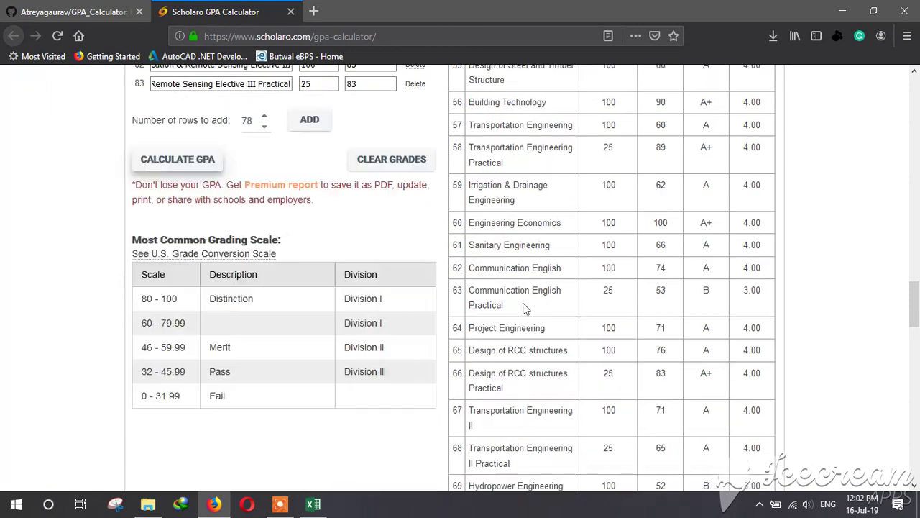
pyautogui.scroll(-3, 522, 303)
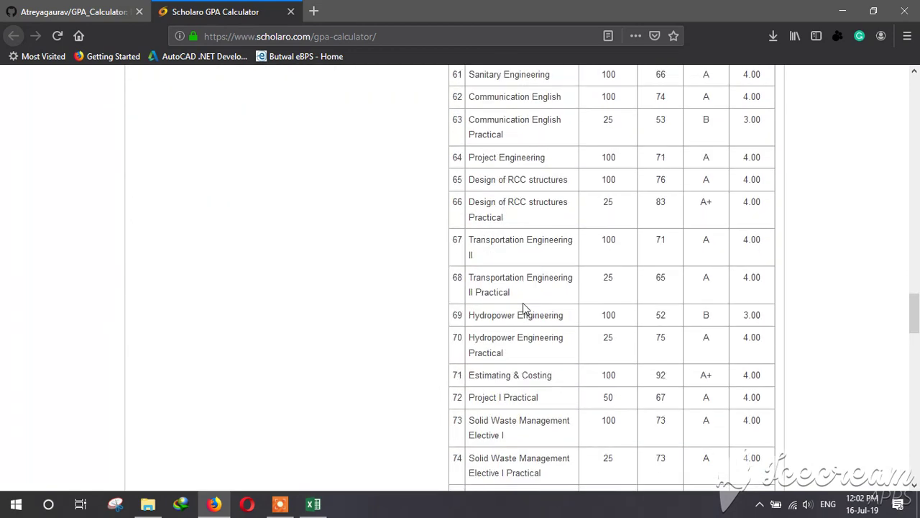
pyautogui.scroll(-10, 523, 308)
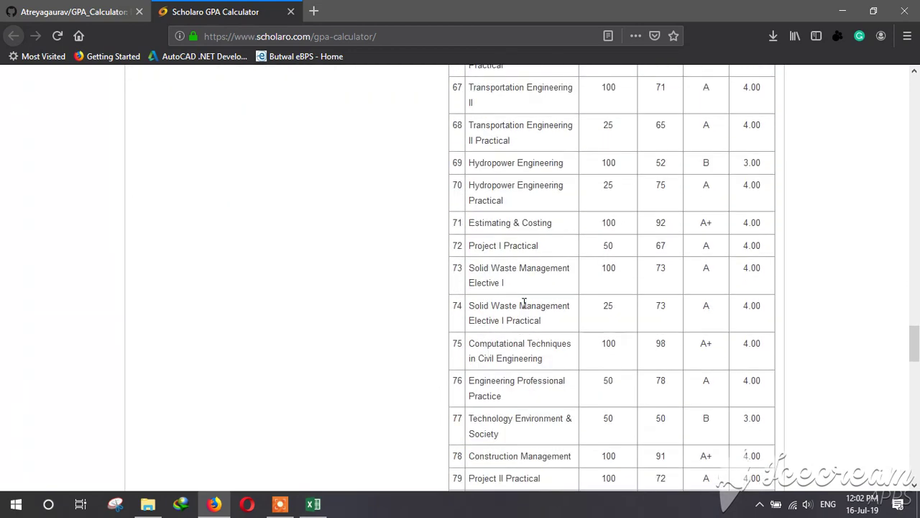
pyautogui.scroll(6, 524, 303)
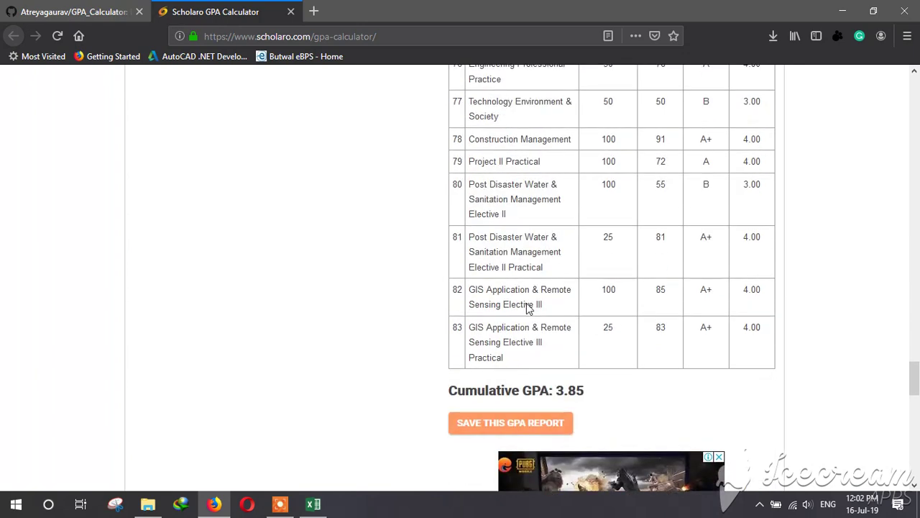
pyautogui.scroll(-6, 544, 346)
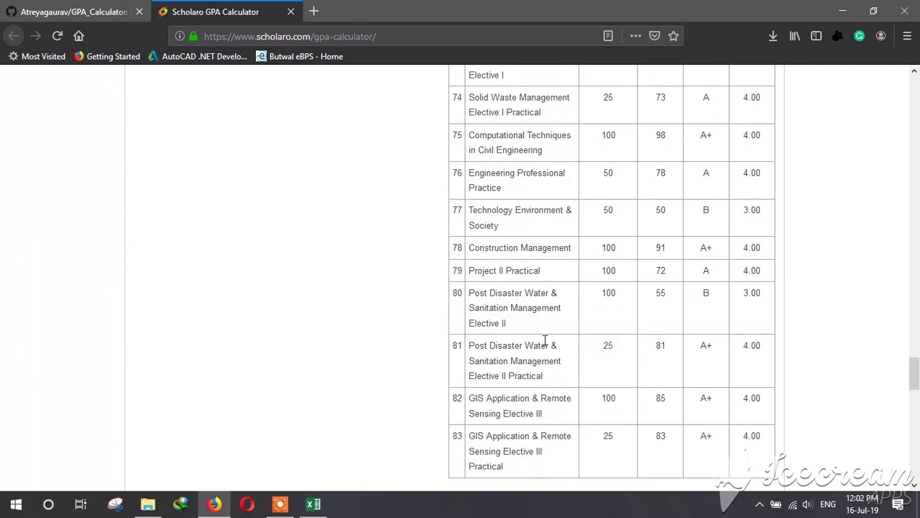
pyautogui.scroll(4, 545, 344)
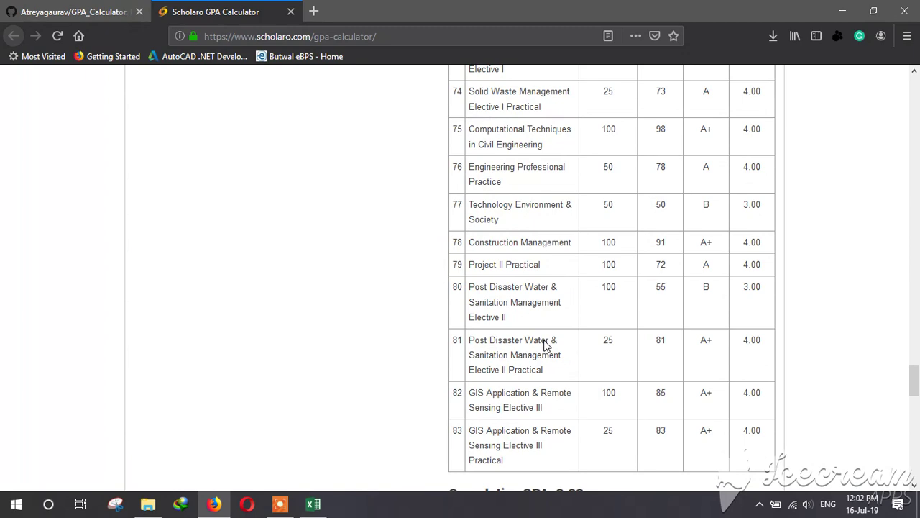
pyautogui.scroll(-1, 545, 345)
pyautogui.scroll(4, 544, 346)
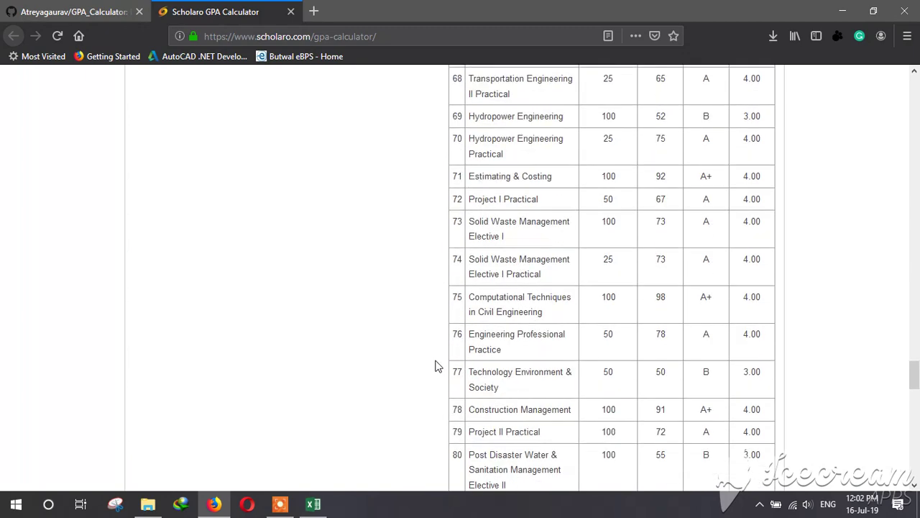
pyautogui.scroll(2, 435, 367)
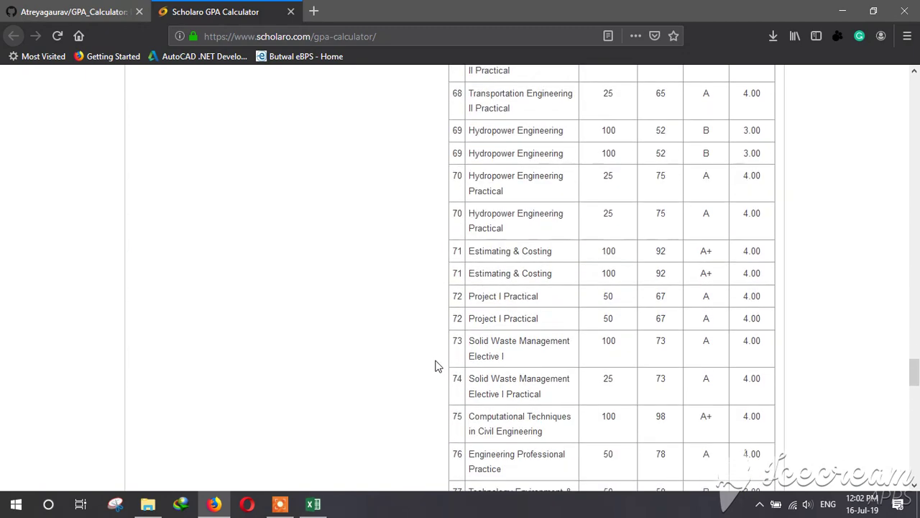
pyautogui.scroll(-5, 435, 367)
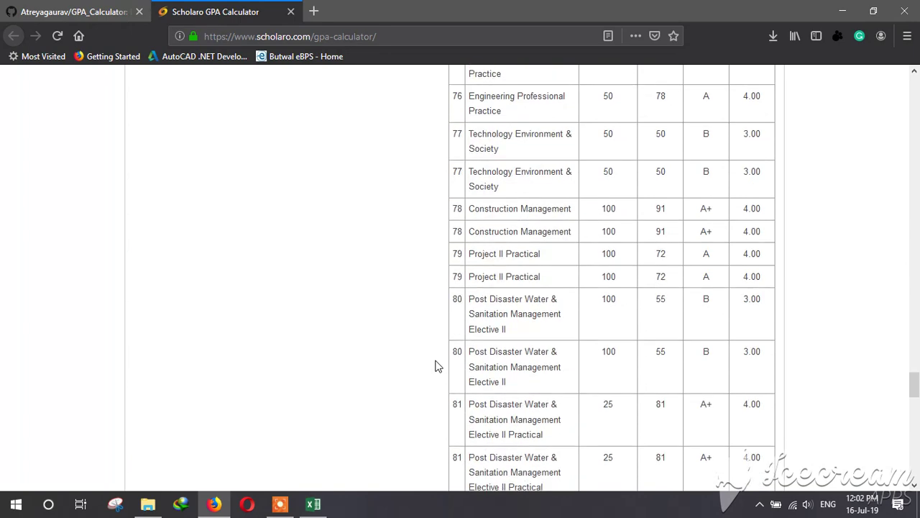
pyautogui.scroll(-8, 435, 367)
pyautogui.scroll(3, 435, 367)
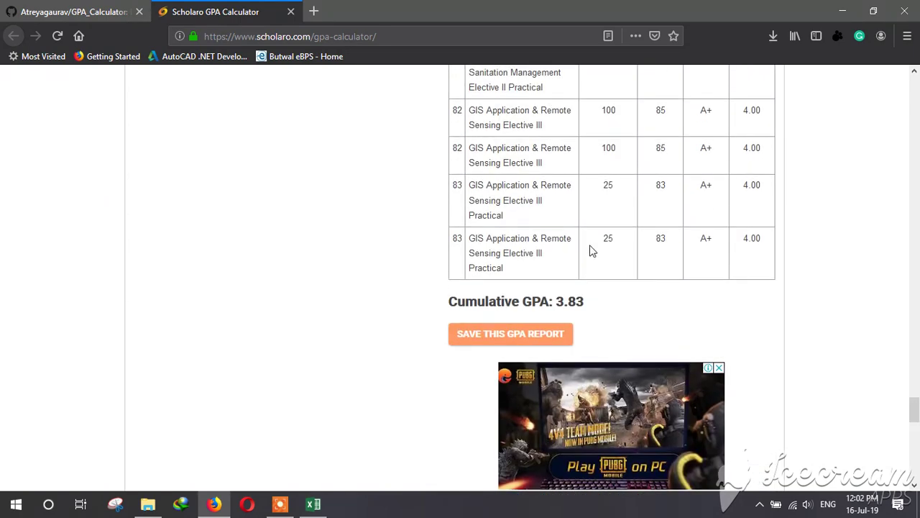
# Step: Review the README steps of the GPA_Calculator repository on GitHub and return to the last rows of the Scholaro results
pyautogui.click(100, 9)
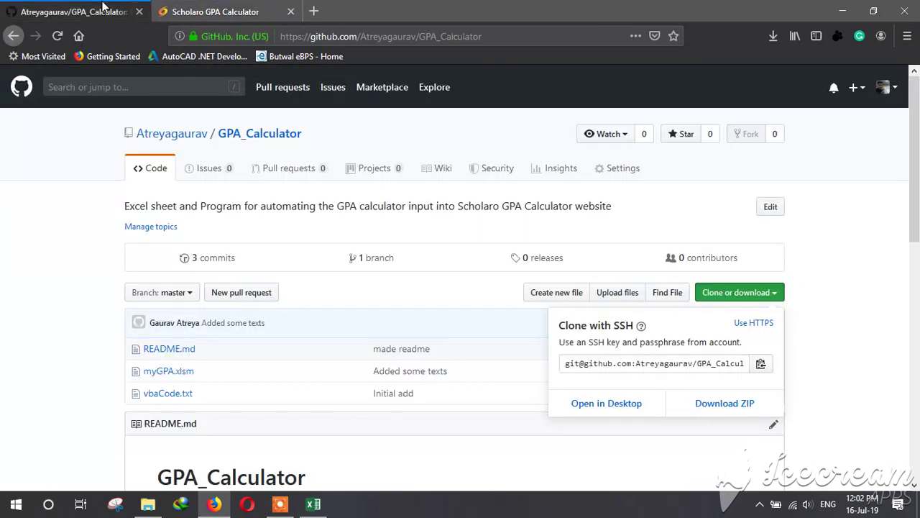
pyautogui.scroll(-7, 344, 291)
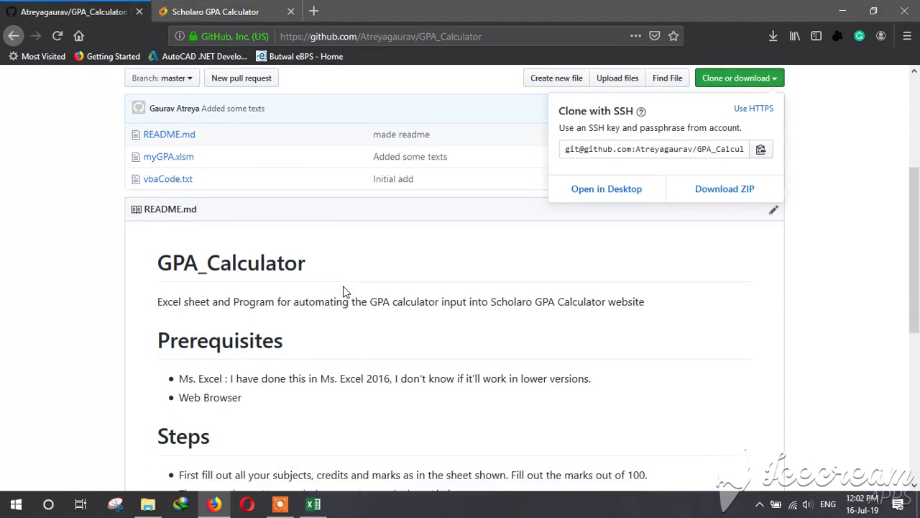
pyautogui.scroll(-1, 343, 291)
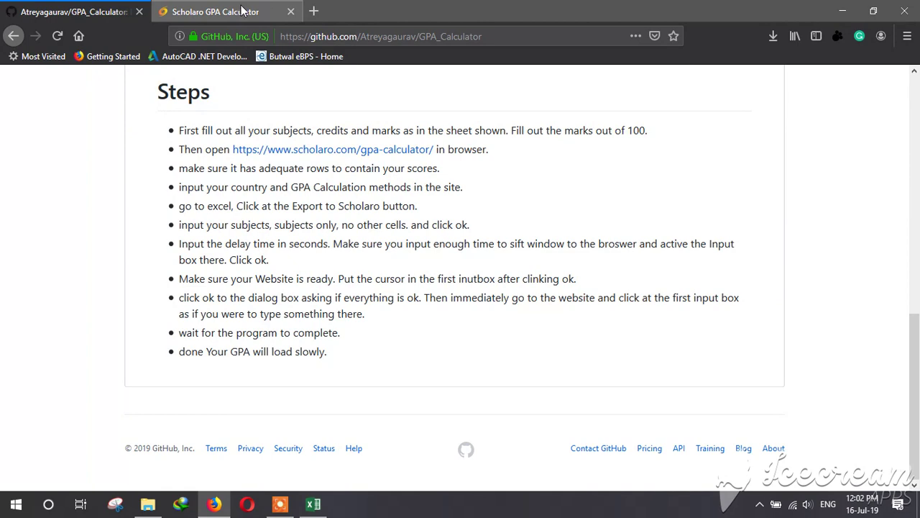
pyautogui.click(242, 10)
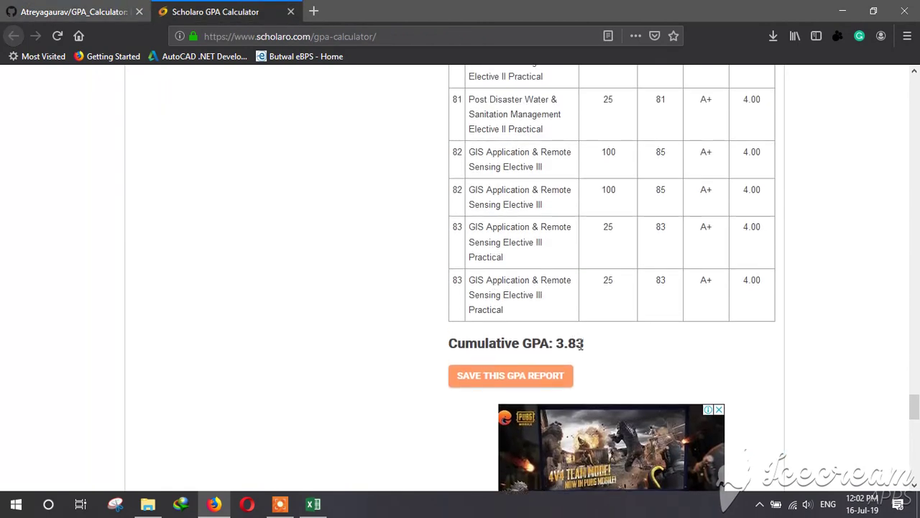
pyautogui.moveTo(555, 192); pyautogui.dragTo(503, 153)
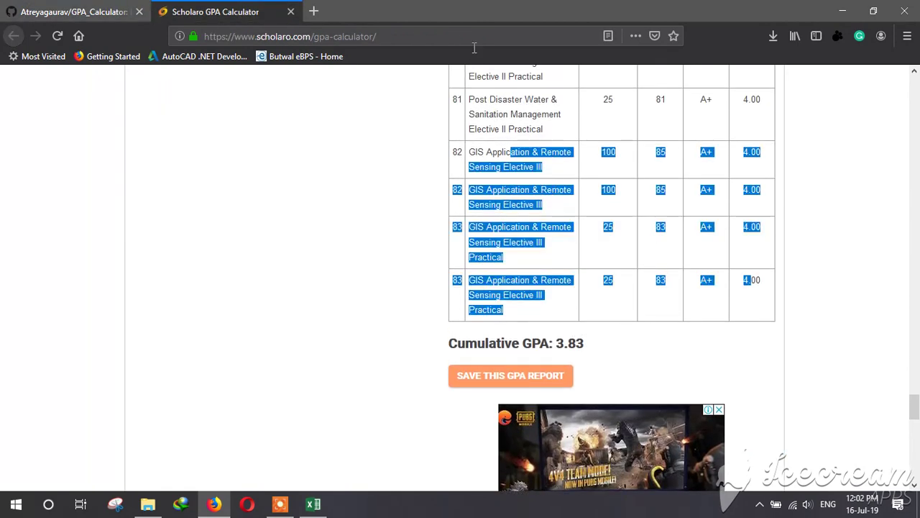